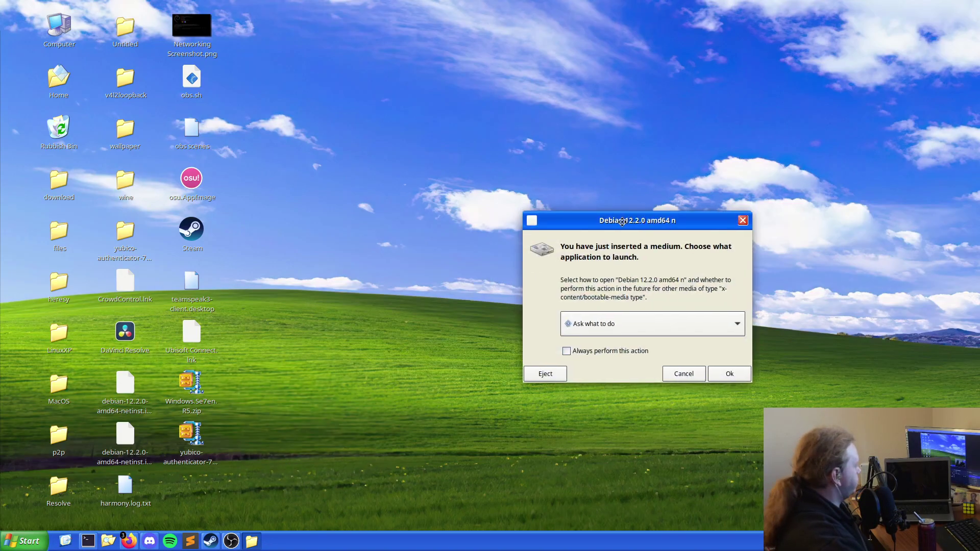
Dismiss the inserted-medium prompt and launch the Disks utility by searching 'disk'
{"action": "left_click_drag", "start_coordinate": [620, 219], "coordinate": [539, 200]}
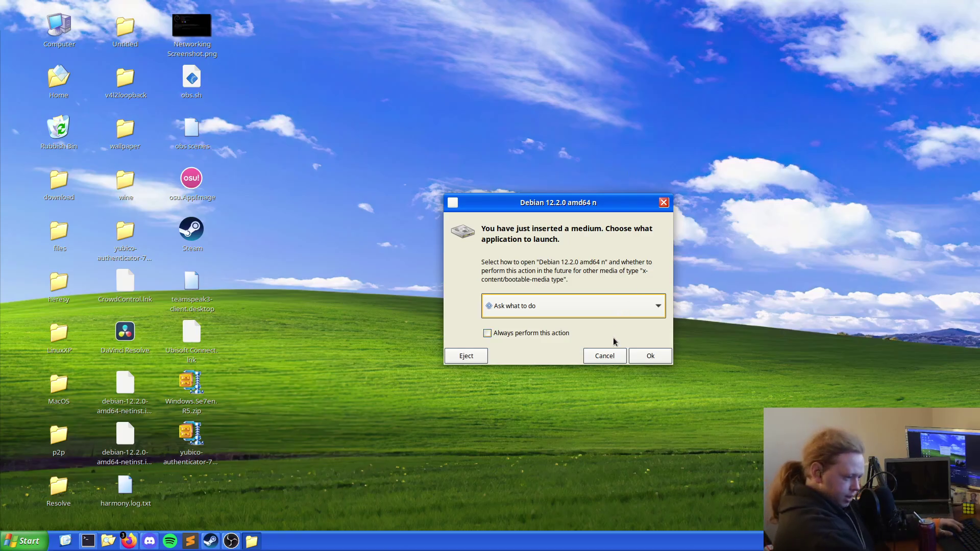
{"action": "left_click", "coordinate": [613, 357]}
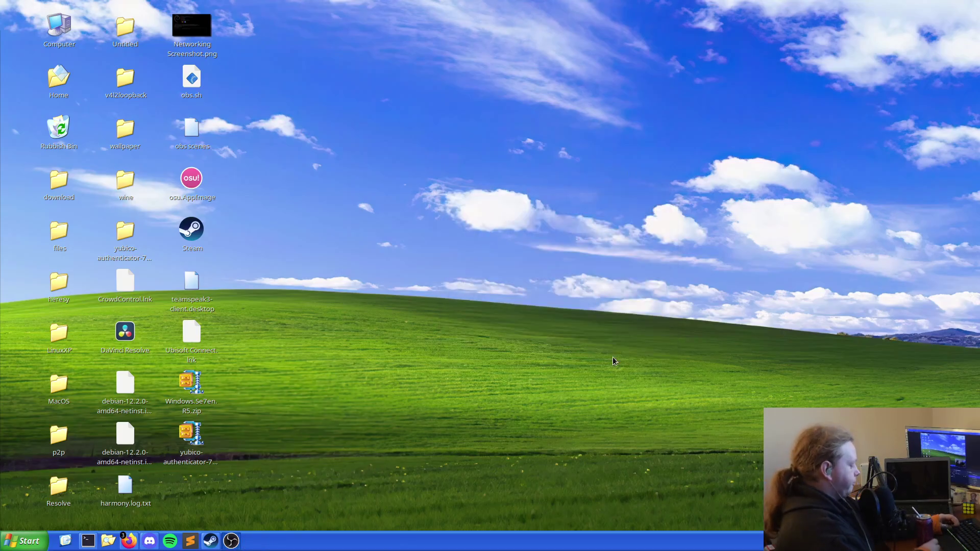
{"action": "key", "text": "super"}
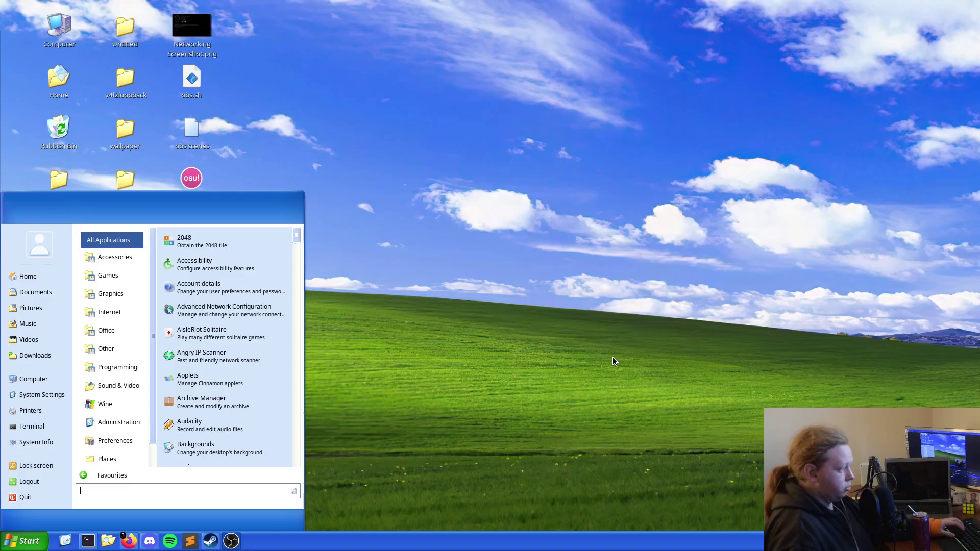
{"action": "type", "text": "di"}
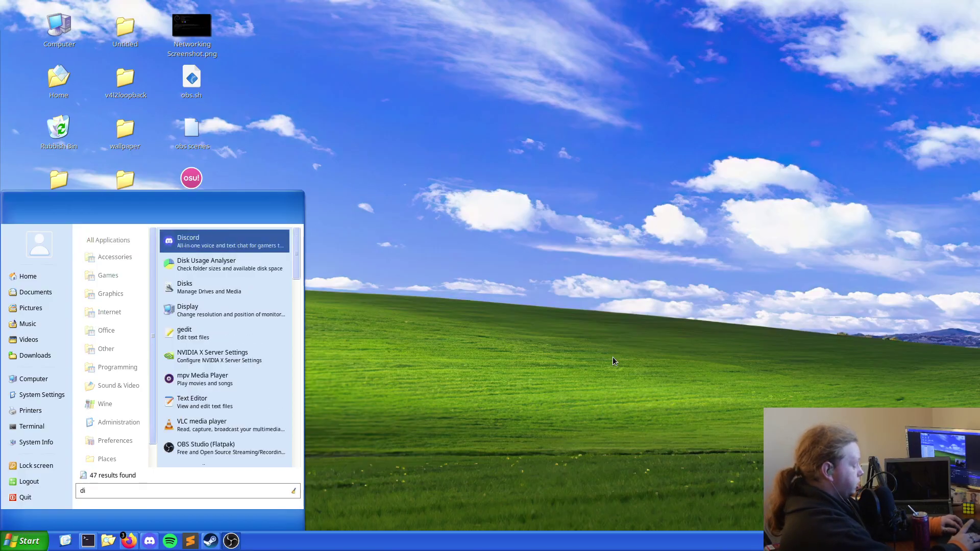
{"action": "type", "text": "sk"}
{"action": "key", "text": "Down"}
{"action": "key", "text": "Down"}
{"action": "key", "text": "Down"}
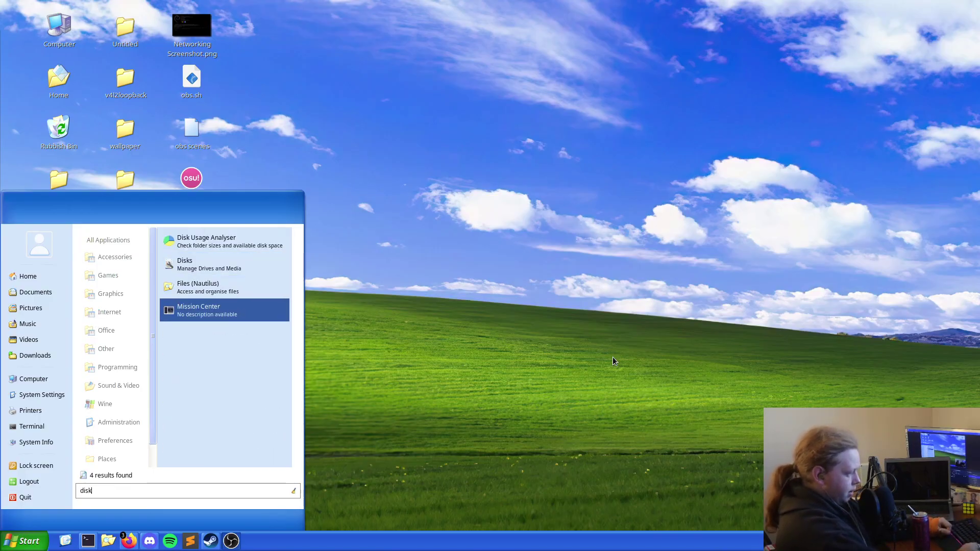
{"action": "key", "text": "Up"}
{"action": "key", "text": "Up"}
{"action": "key", "text": "Return"}
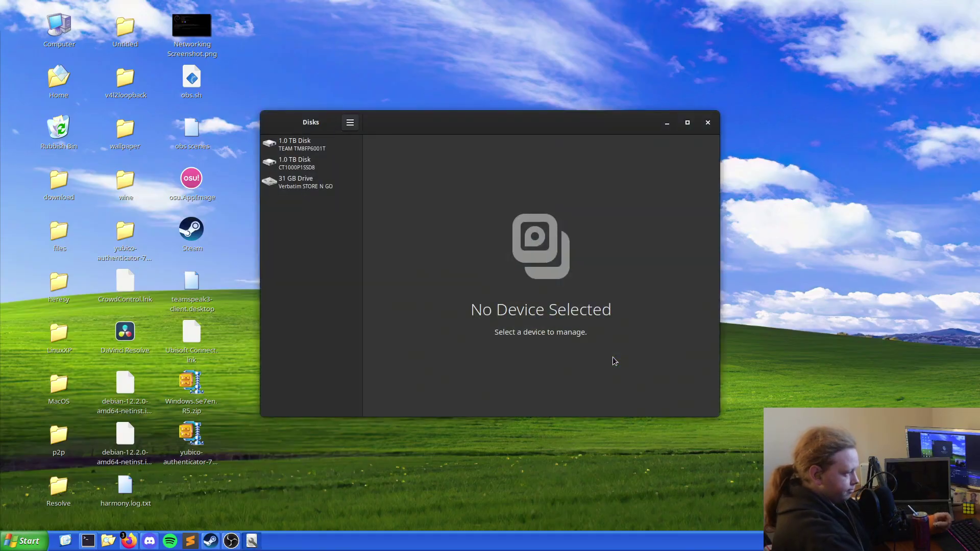
On the 31 GB drive, delete the Debian partition 1 and close the resulting error
{"action": "left_click", "coordinate": [319, 181]}
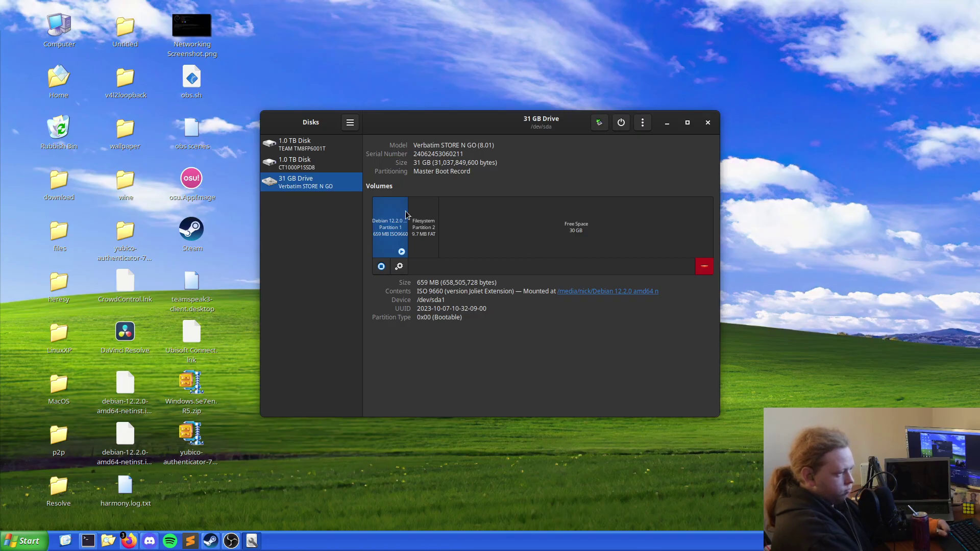
{"action": "left_click", "coordinate": [507, 228]}
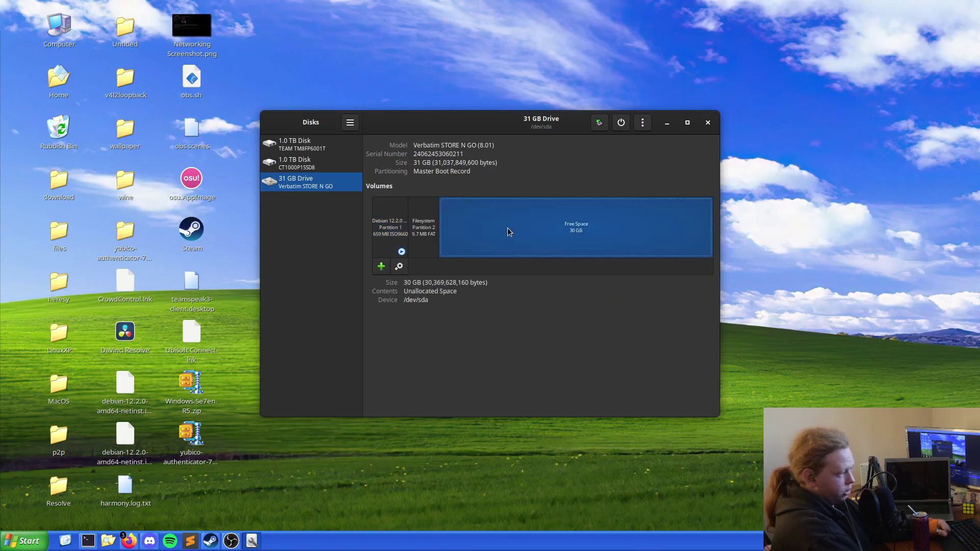
{"action": "left_click", "coordinate": [429, 234]}
{"action": "left_click", "coordinate": [390, 233]}
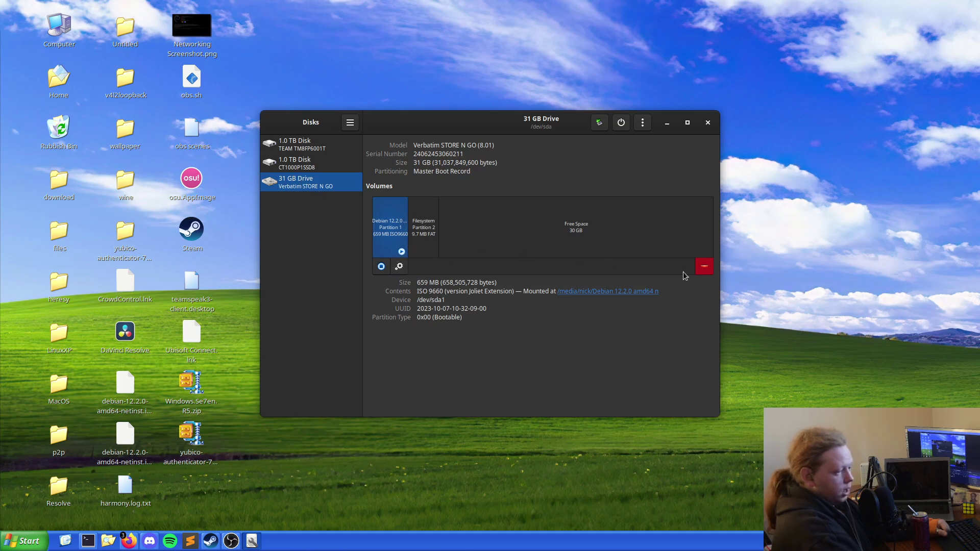
{"action": "left_click", "coordinate": [704, 268]}
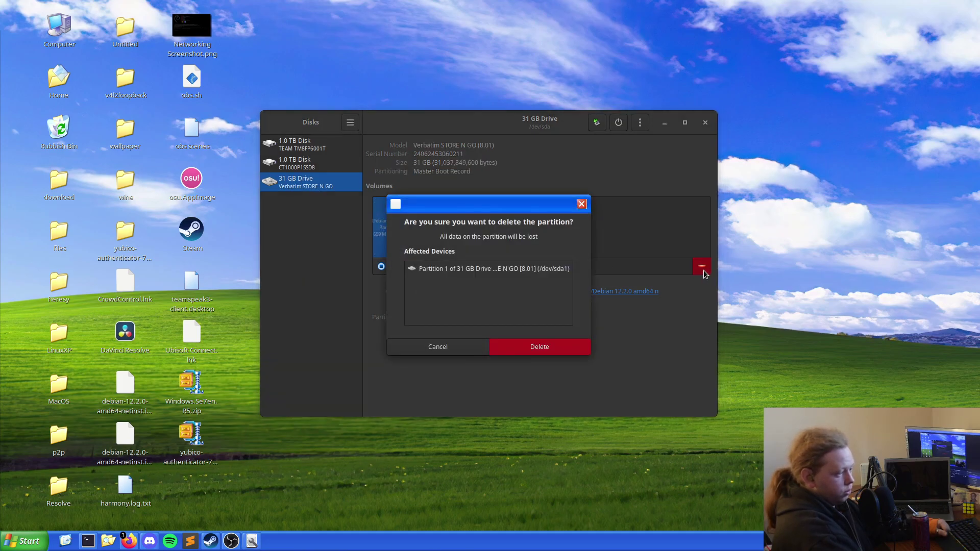
{"action": "left_click", "coordinate": [568, 347]}
{"action": "left_click", "coordinate": [500, 308]}
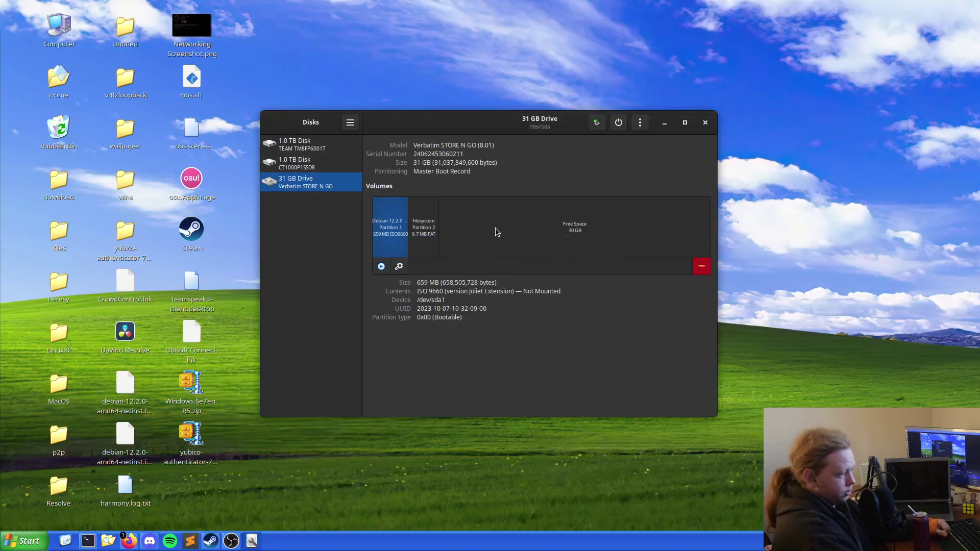
Quick-format the whole 31 GB drive with an MBR/DOS layout, wiping it
{"action": "left_click", "coordinate": [639, 123]}
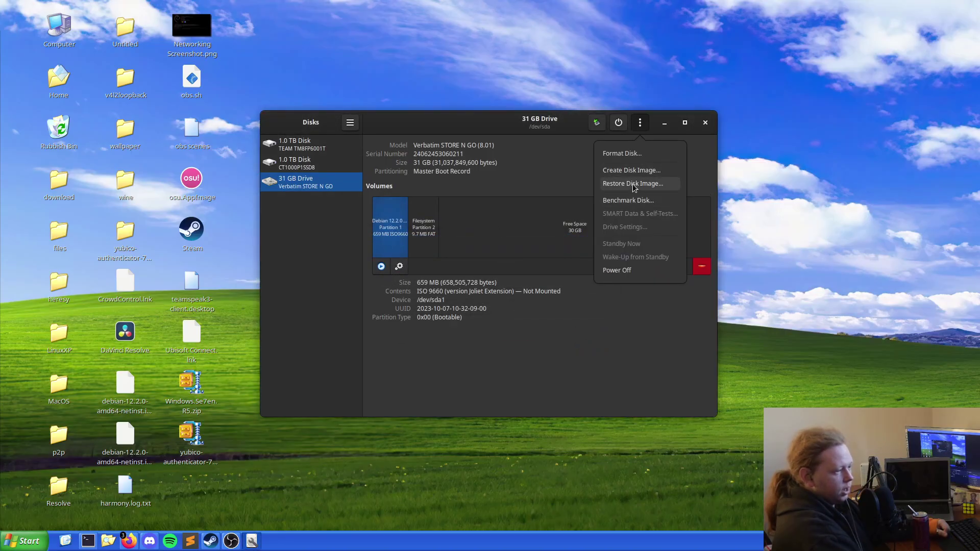
{"action": "left_click", "coordinate": [633, 154]}
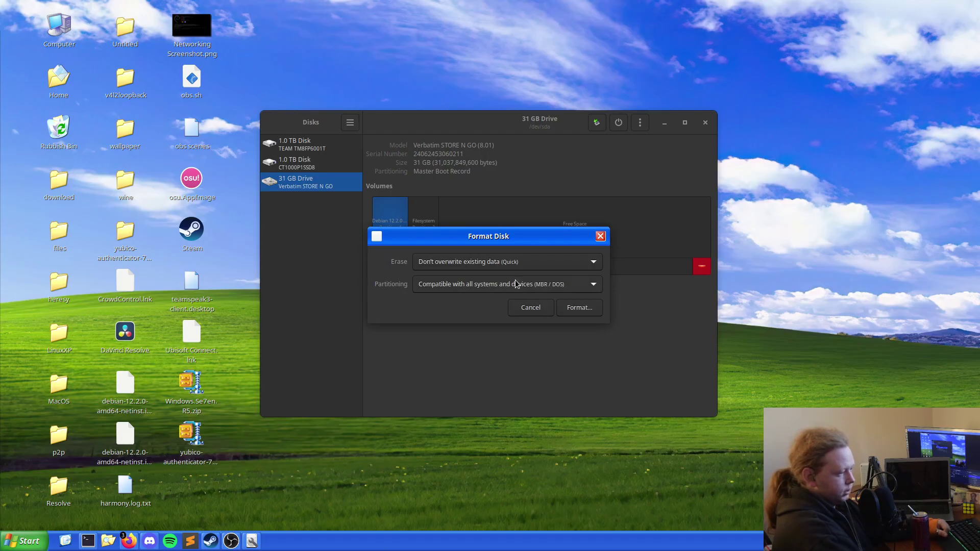
{"action": "left_click", "coordinate": [586, 309]}
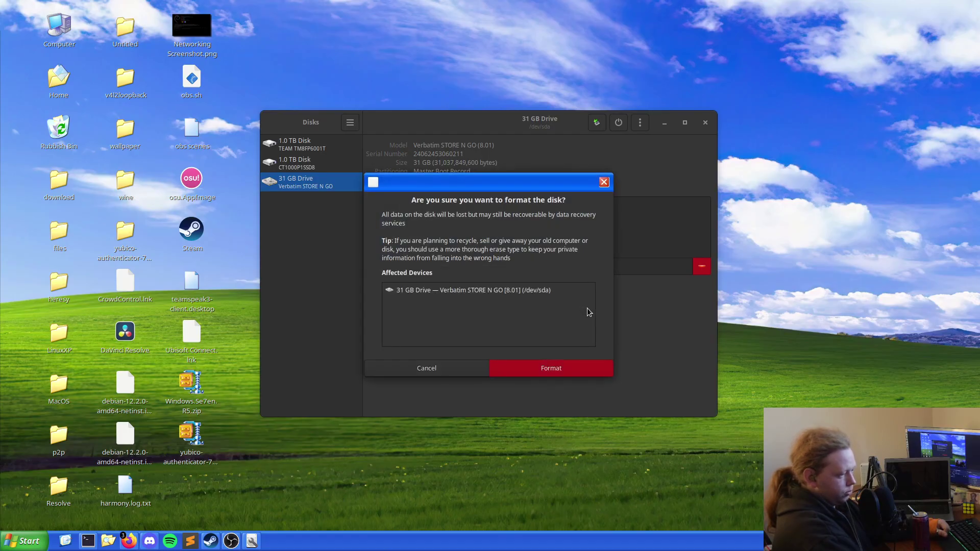
{"action": "left_click", "coordinate": [561, 368]}
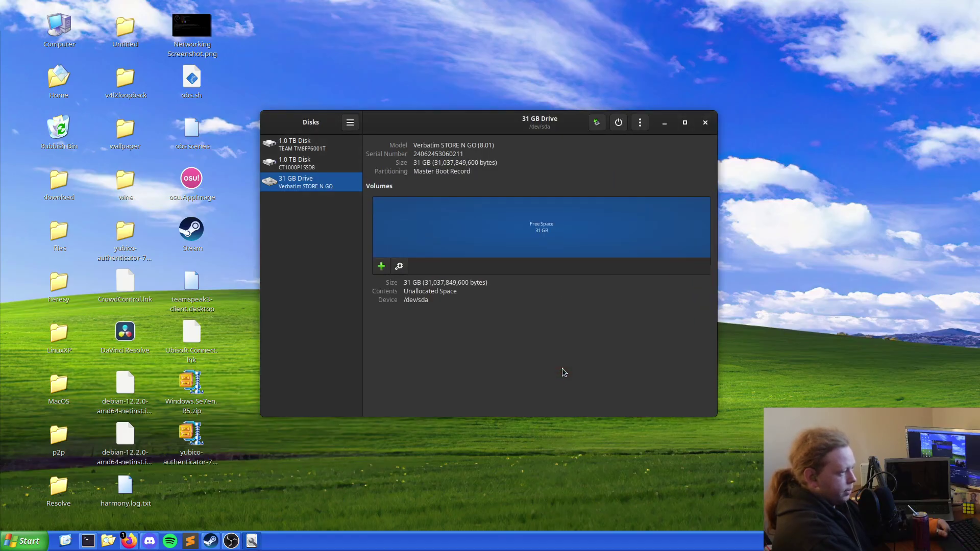
Create a single 31 GB NTFS partition in the free space
{"action": "left_click", "coordinate": [381, 267]}
{"action": "left_click", "coordinate": [602, 167]}
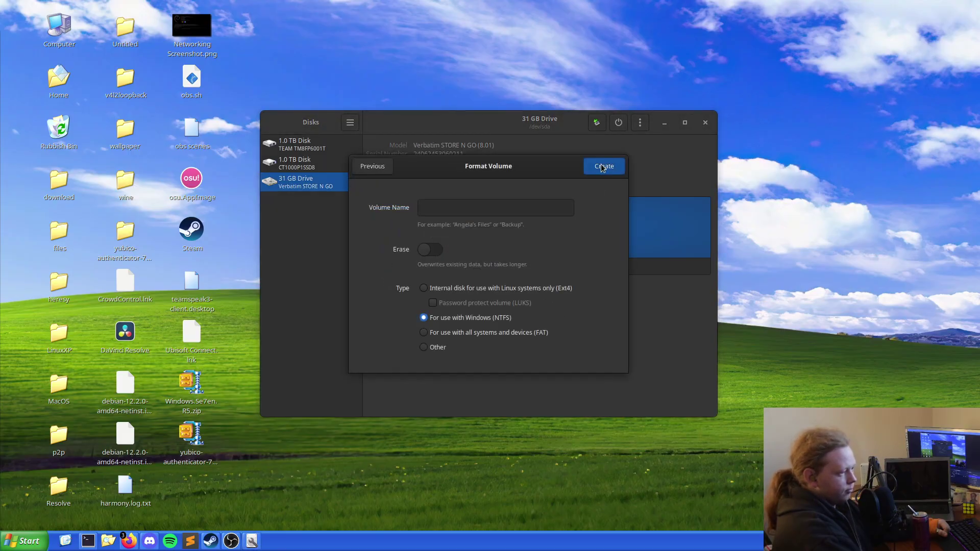
{"action": "left_click", "coordinate": [601, 164]}
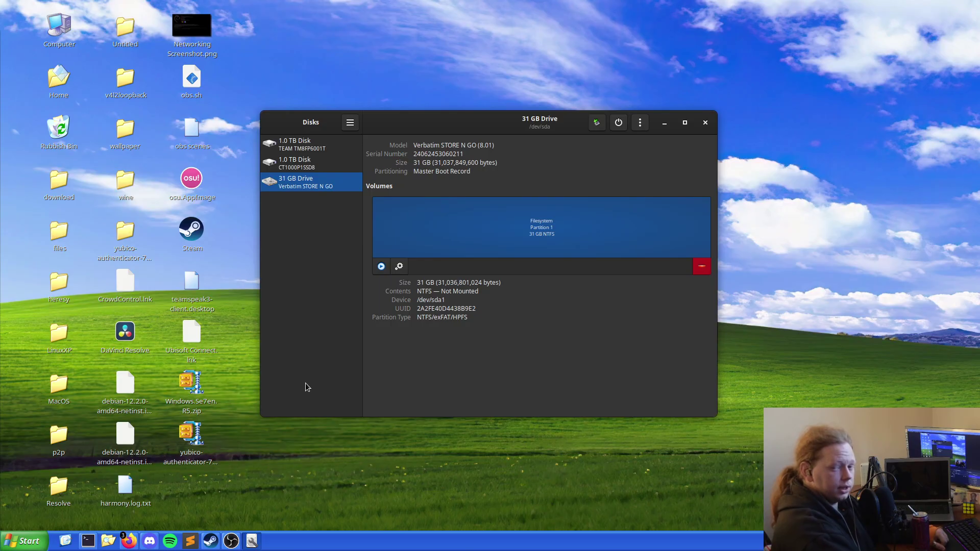
Open the file manager at Downloads/balenaEtcher-linux-x64
{"action": "left_click", "coordinate": [108, 541]}
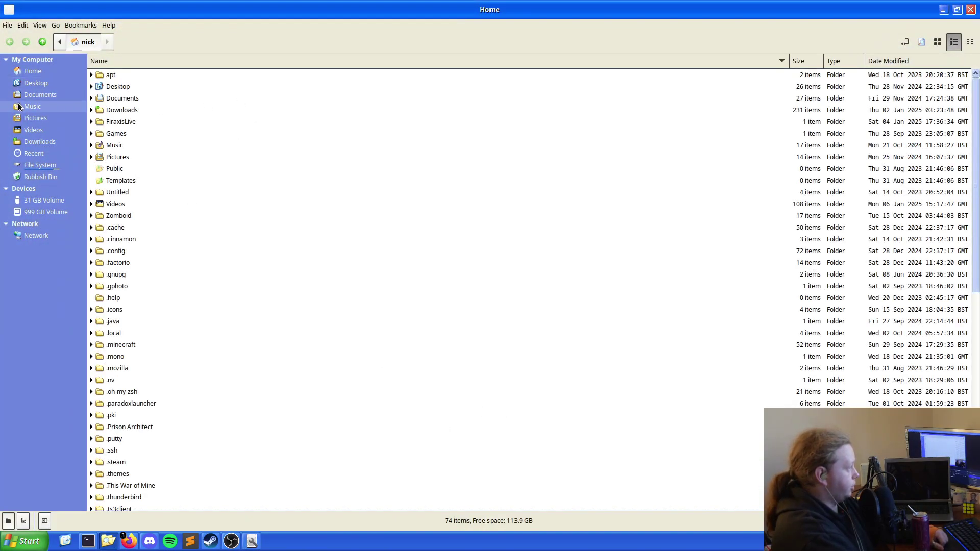
{"action": "left_click", "coordinate": [40, 142]}
{"action": "double_click", "coordinate": [169, 77]}
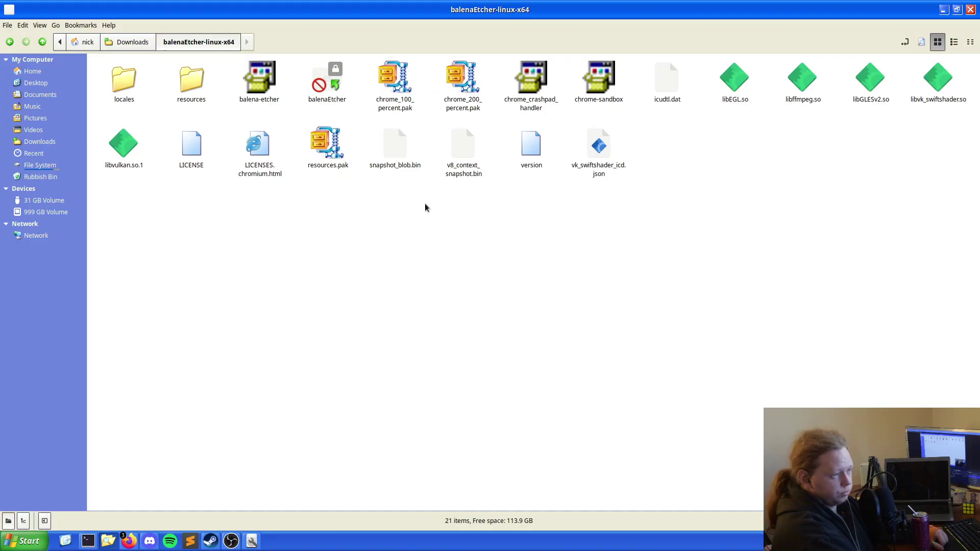
Check the balena-etcher file's permissions in Properties, then launch balena-etcher
{"action": "right_click", "coordinate": [263, 90]}
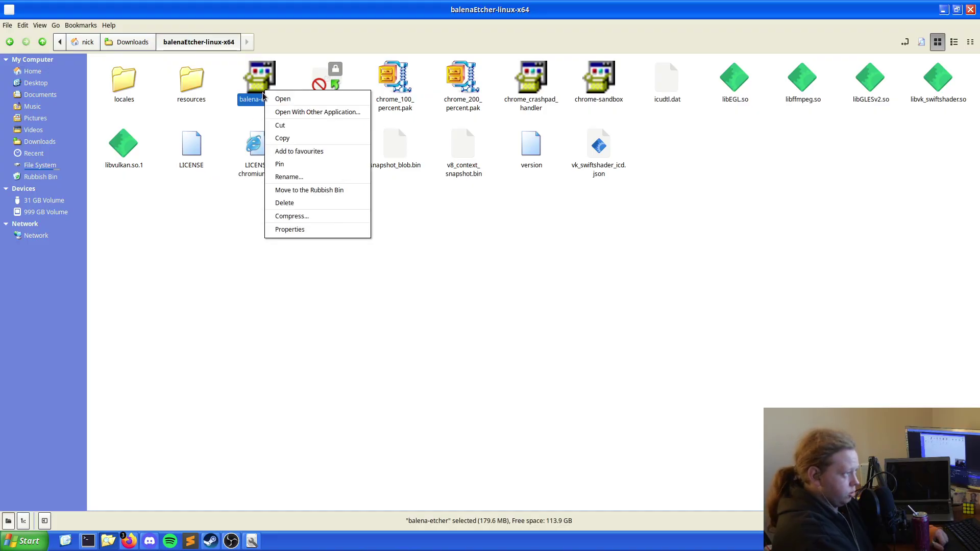
{"action": "left_click", "coordinate": [350, 235]}
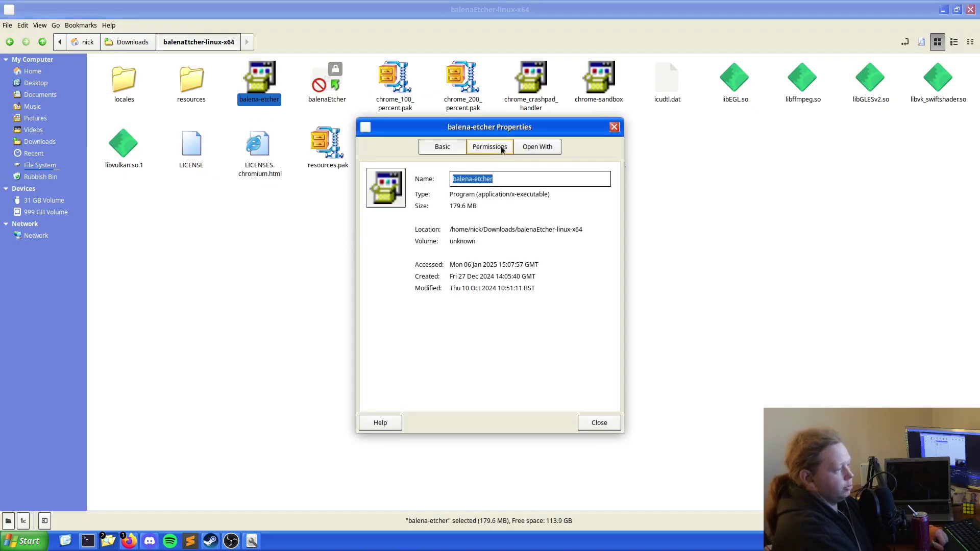
{"action": "left_click", "coordinate": [491, 147]}
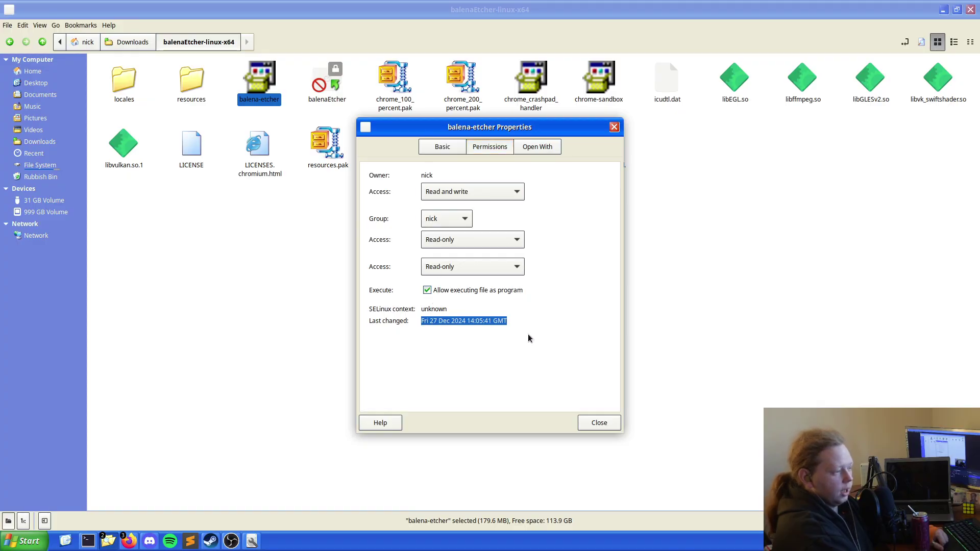
{"action": "left_click", "coordinate": [612, 425]}
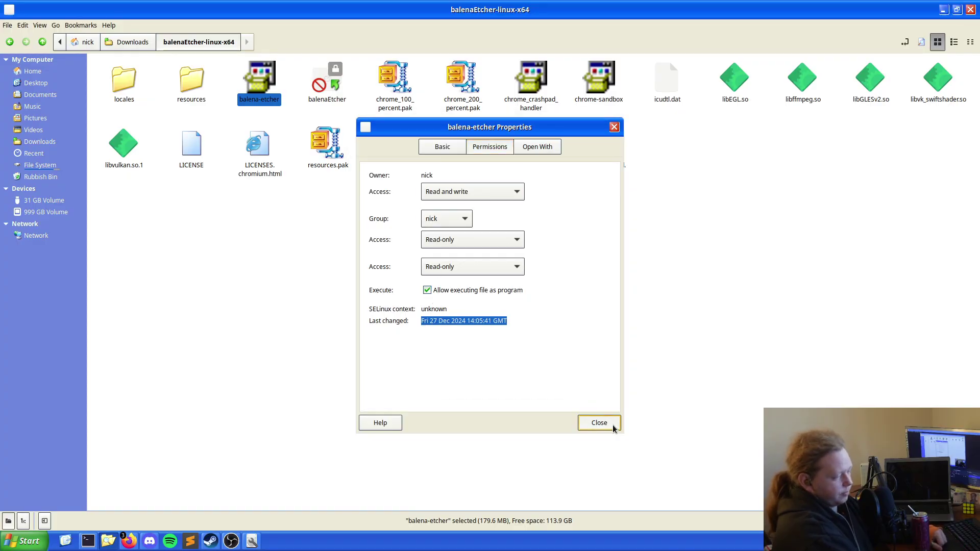
{"action": "double_click", "coordinate": [267, 91]}
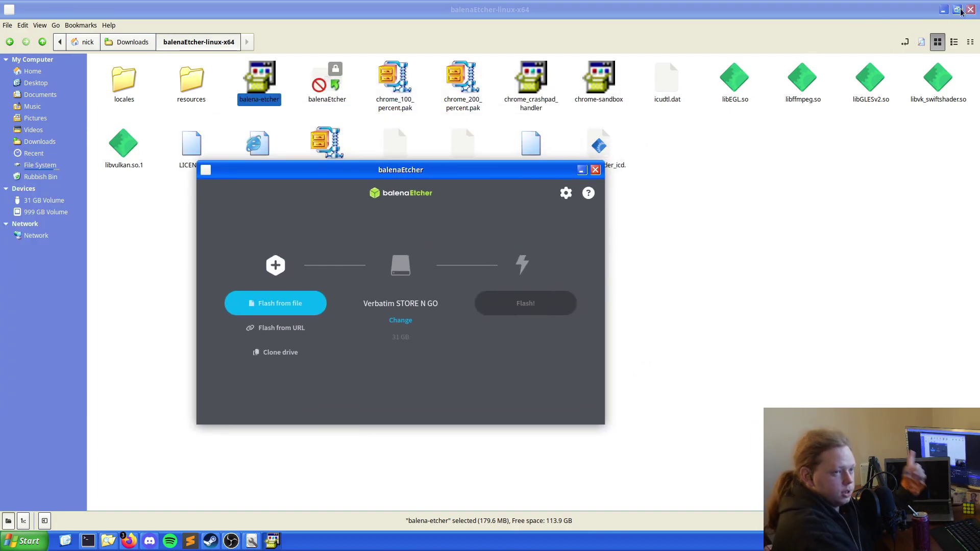
Minimize Nemo, move Etcher up, cancel the Flash from URL form, and open Flash from file
{"action": "left_click", "coordinate": [943, 10]}
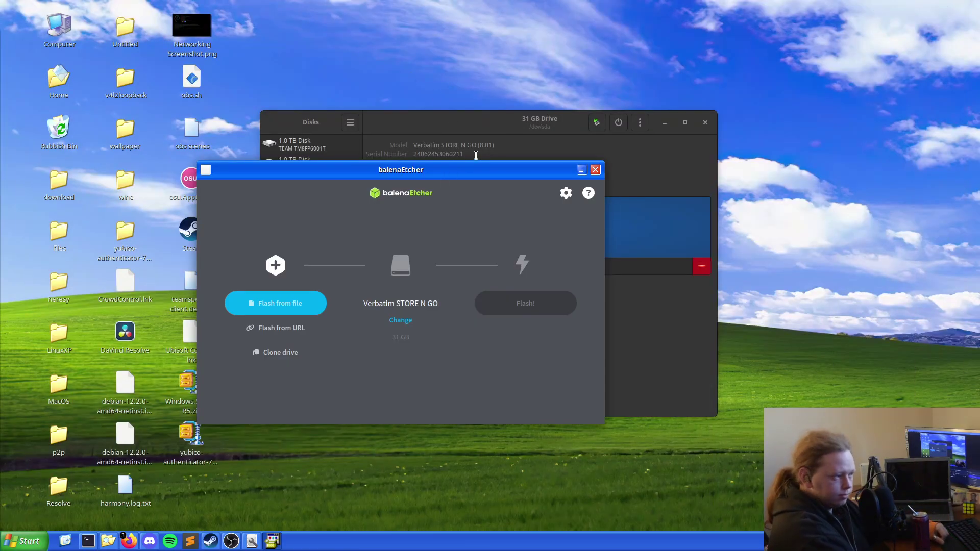
{"action": "left_click_drag", "start_coordinate": [466, 169], "coordinate": [578, 121]}
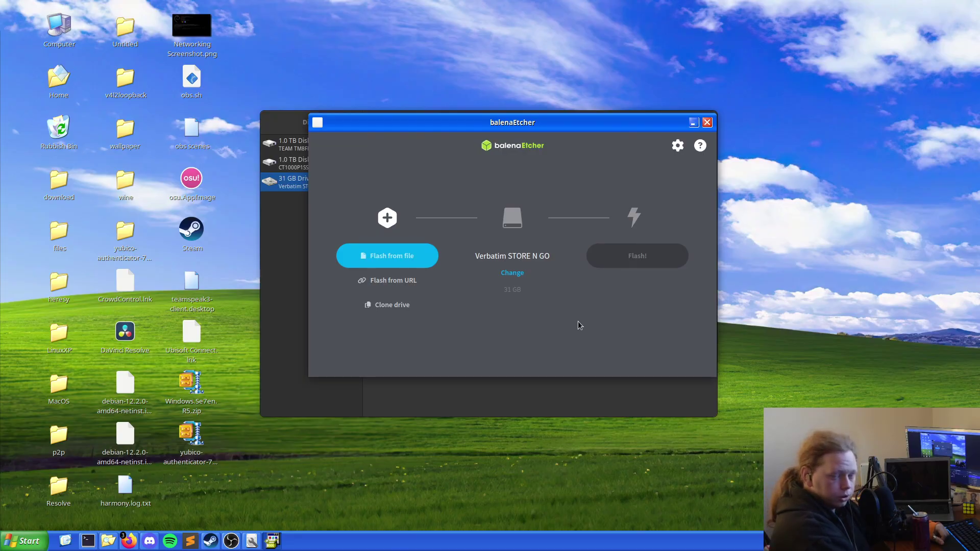
{"action": "left_click", "coordinate": [401, 294]}
{"action": "left_click", "coordinate": [364, 230]}
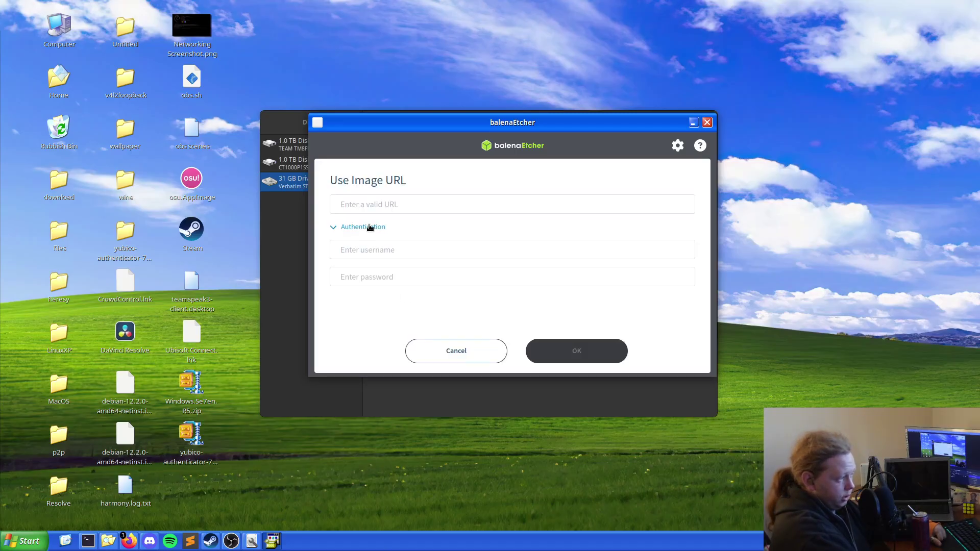
{"action": "left_click", "coordinate": [444, 352]}
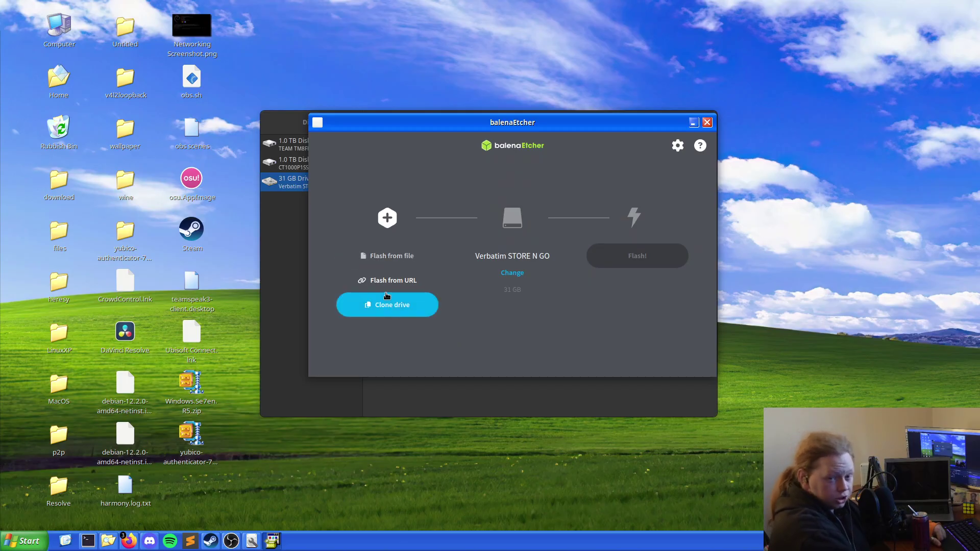
{"action": "left_click", "coordinate": [387, 256]}
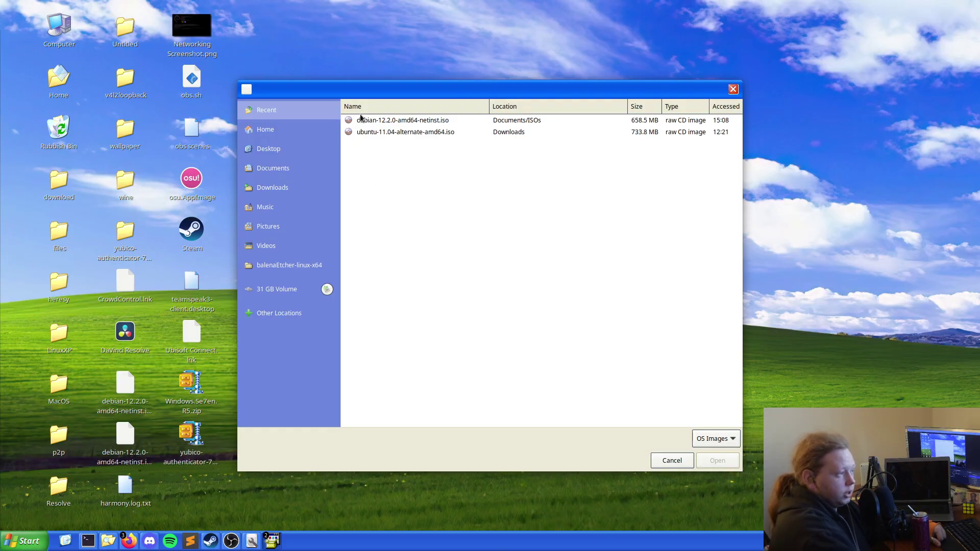
Select archlinux-2024.11.01-x86_64.iso from the Documents folder as the image
{"action": "left_click", "coordinate": [269, 189]}
{"action": "left_click", "coordinate": [272, 168]}
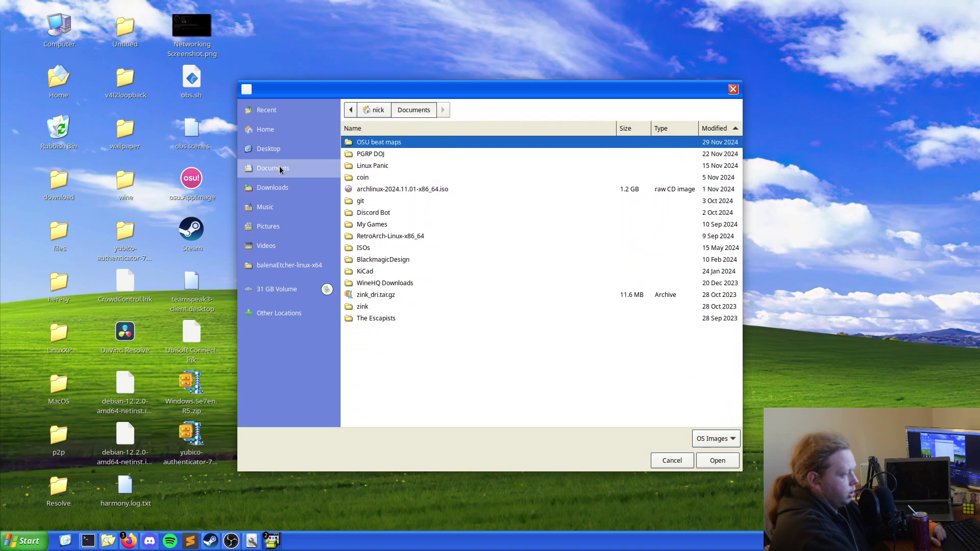
{"action": "double_click", "coordinate": [383, 188]}
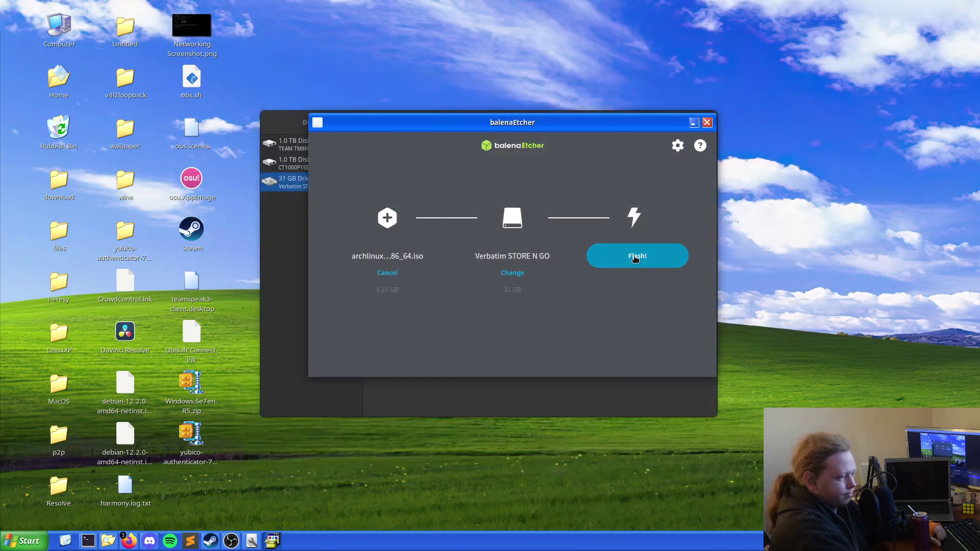
Start flashing and authenticate with the root password, retrying after the first failed attempt
{"action": "left_click", "coordinate": [635, 257]}
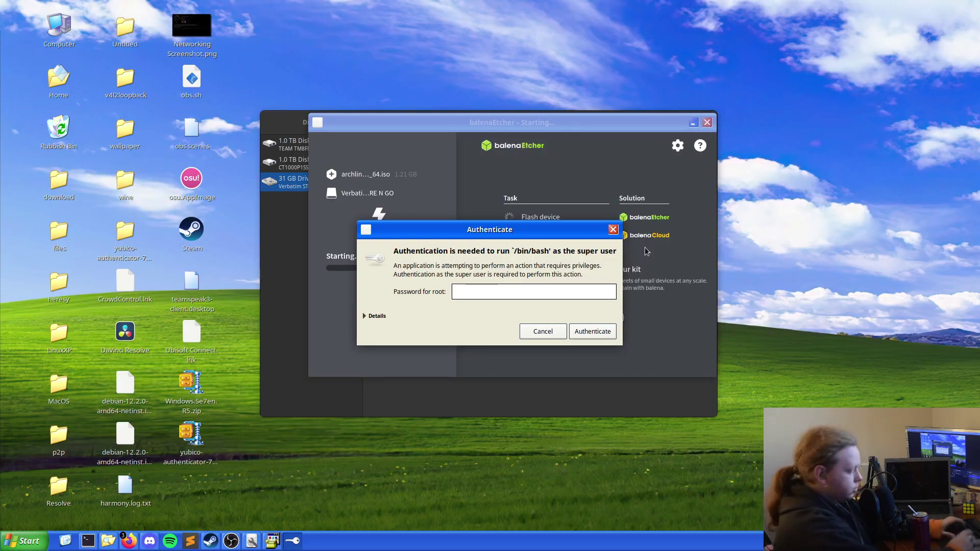
{"action": "type", "text": "•••••••••••••"}
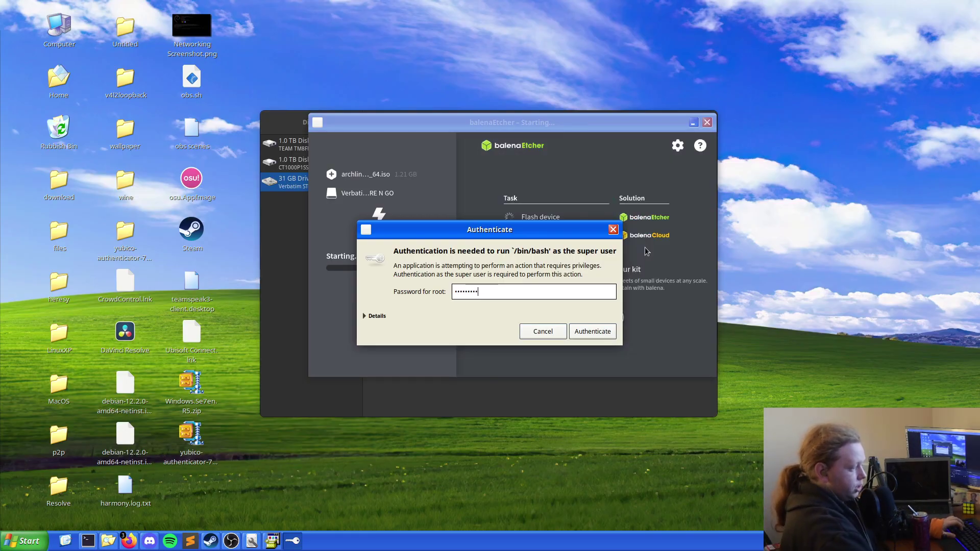
{"action": "key", "text": "Return"}
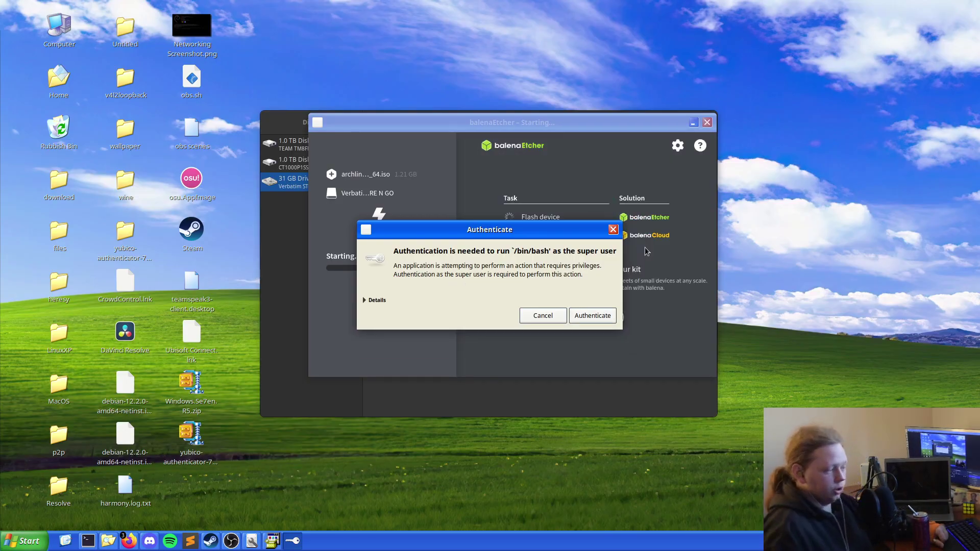
{"action": "type", "text": "••••••"}
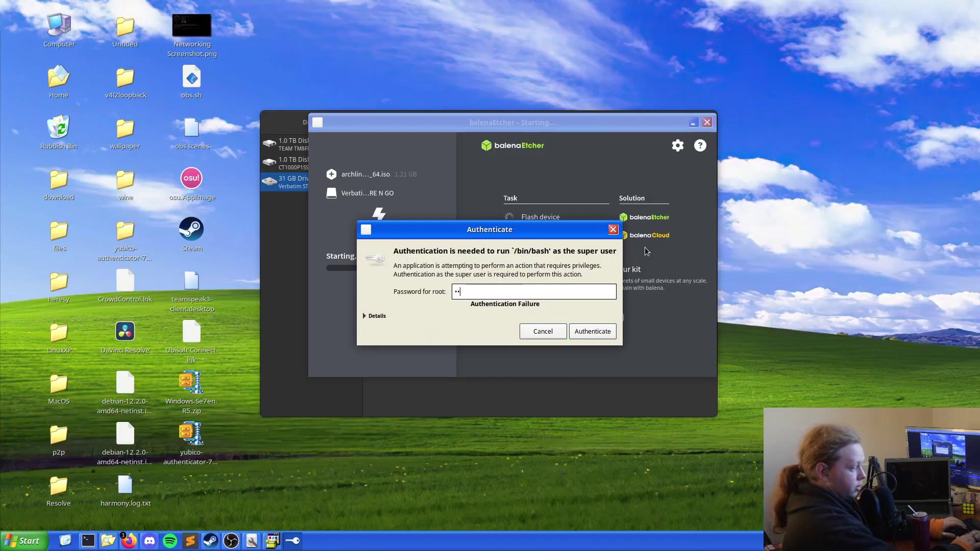
{"action": "type", "text": "••••••••"}
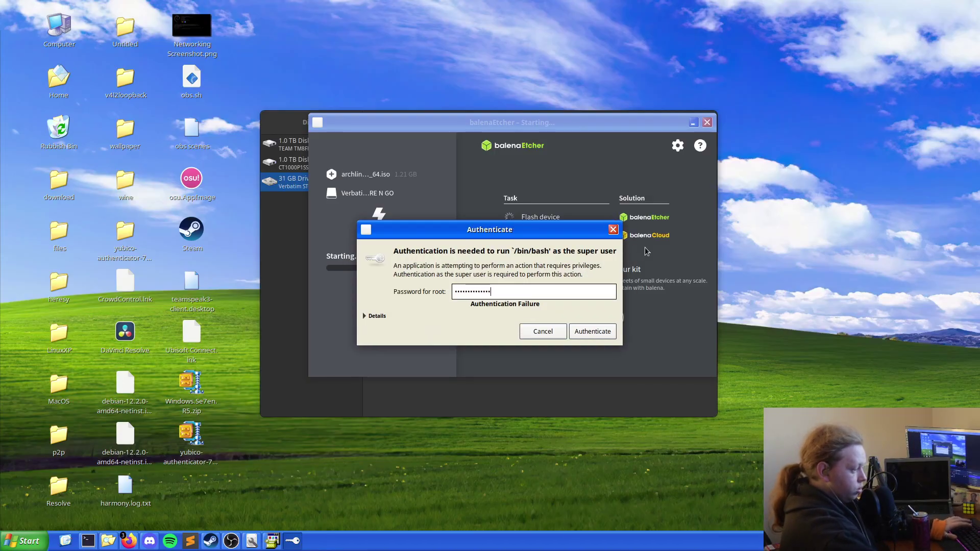
{"action": "key", "text": "Return"}
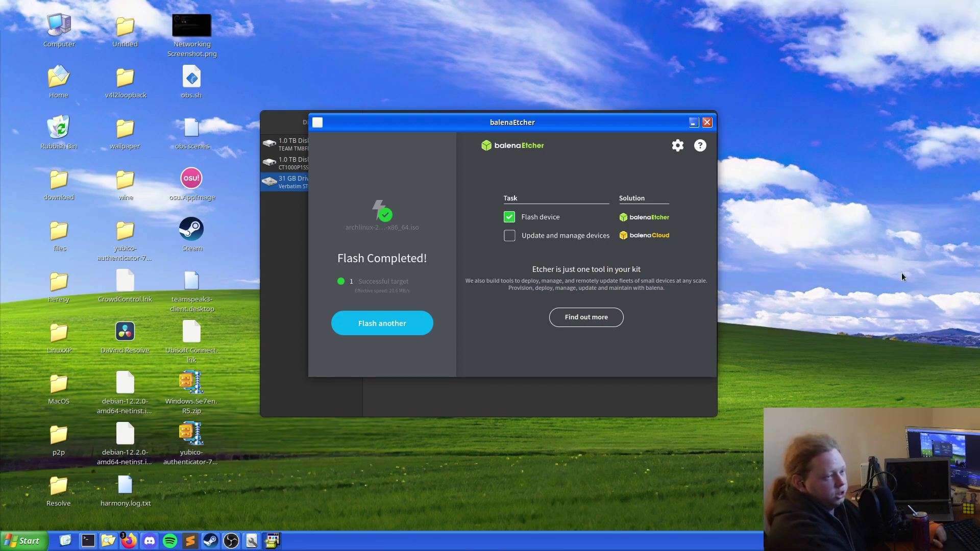
Close balenaEtcher, try opening the 31 GB Volume in Nemo, and dismiss the mount error
{"action": "left_click", "coordinate": [706, 122]}
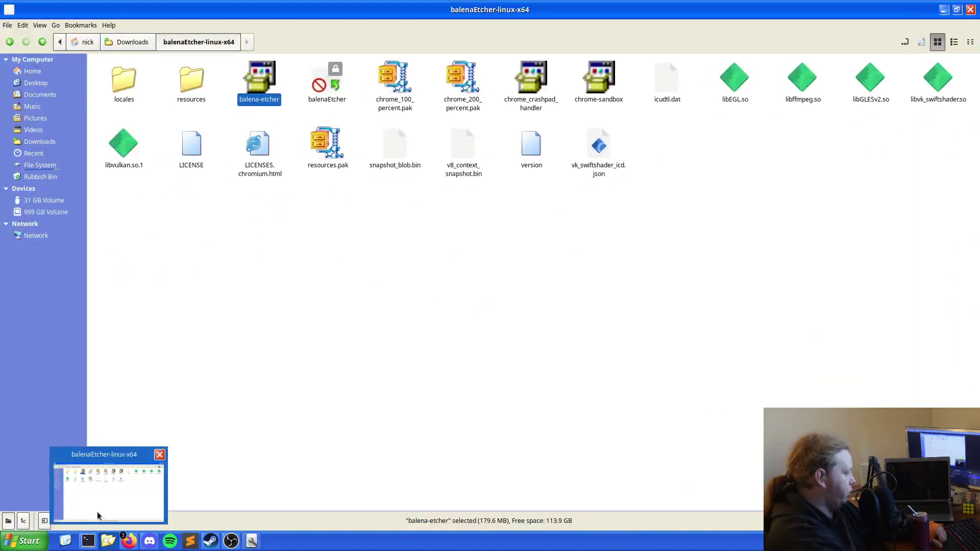
{"action": "left_click", "coordinate": [96, 511]}
{"action": "left_click", "coordinate": [43, 200]}
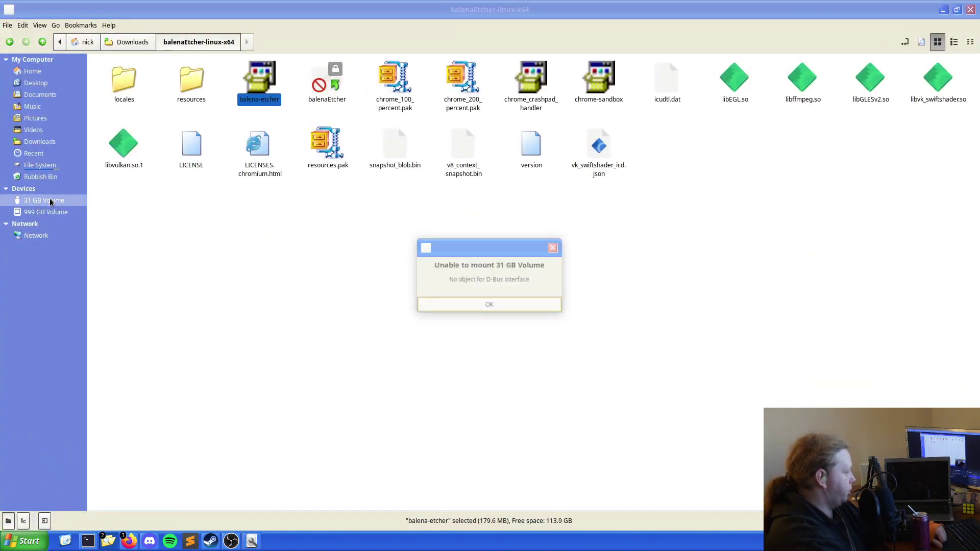
{"action": "left_click", "coordinate": [464, 305]}
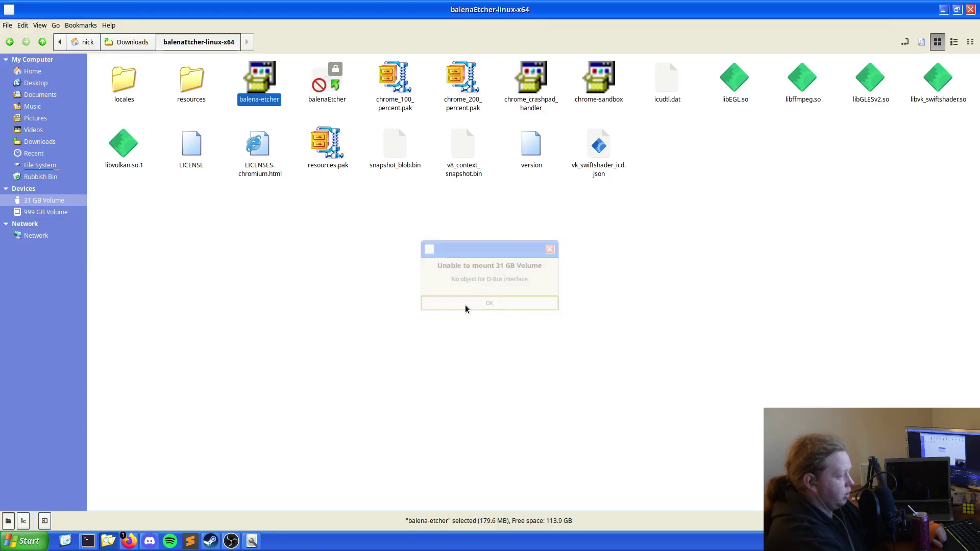
Mount the ARCH_202411 partition in Disks and view its files in Nemo
{"action": "left_click", "coordinate": [251, 541]}
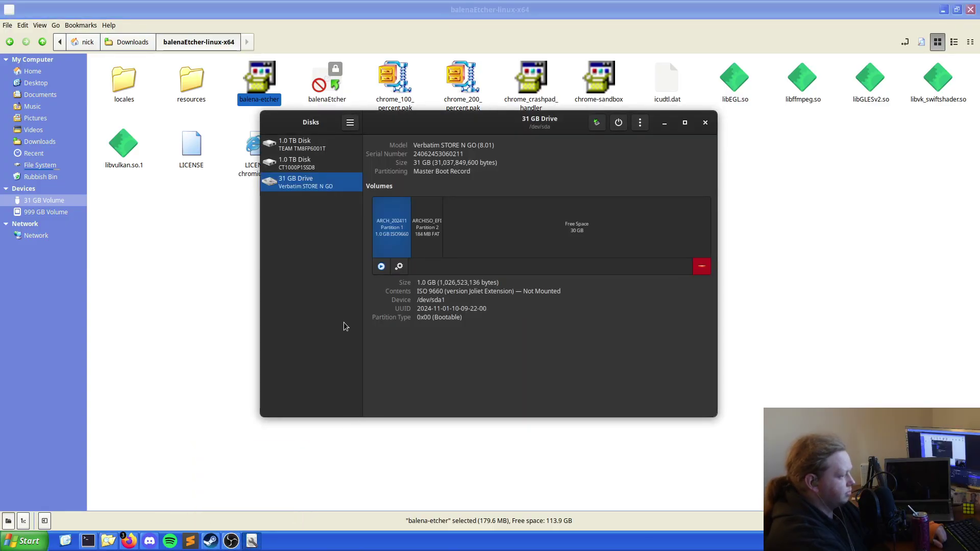
{"action": "left_click", "coordinate": [382, 266]}
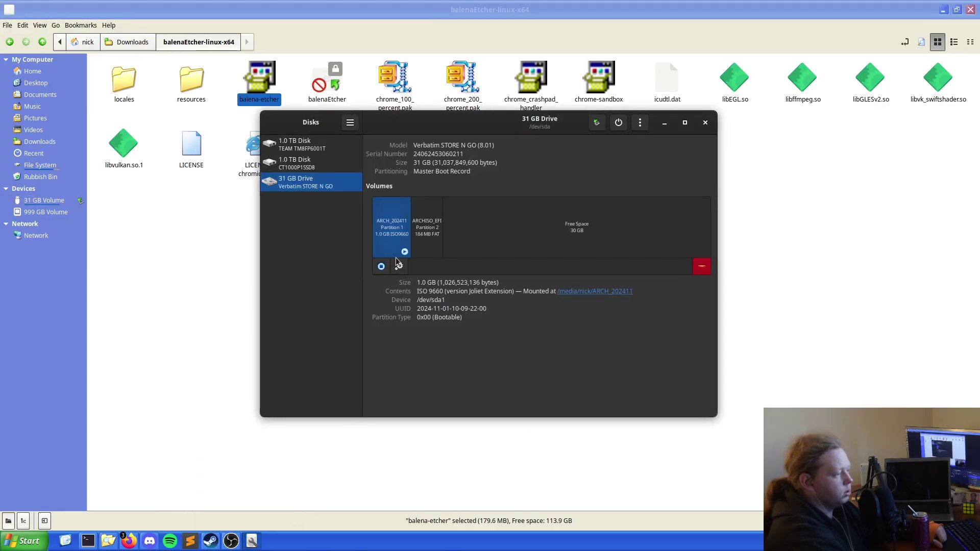
{"action": "left_click", "coordinate": [38, 200]}
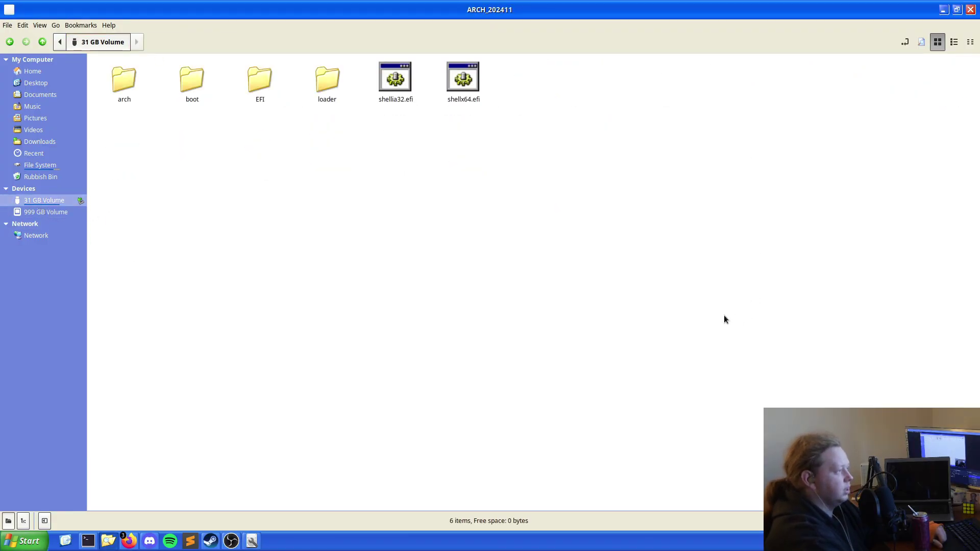
Close Nemo, leaving GNOME Disks showing the mounted ARCH_202411 partition
{"action": "left_click", "coordinate": [970, 10]}
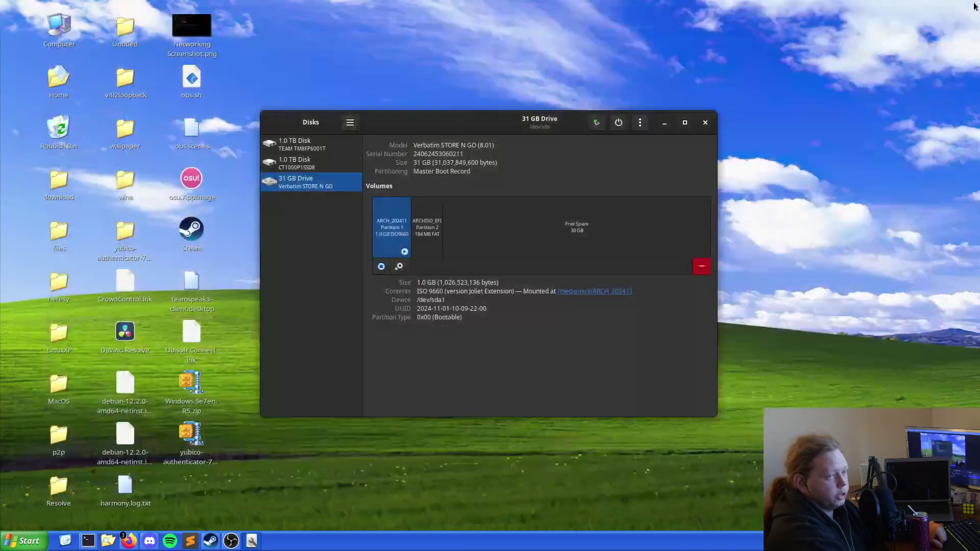